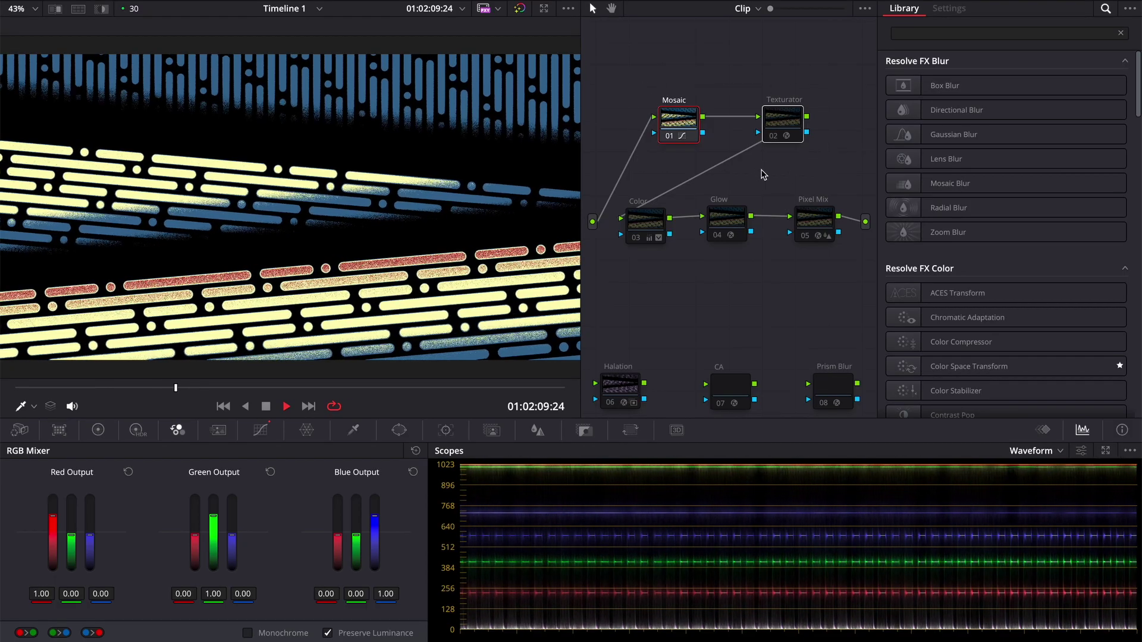
Stop playback of the striped footage at 01:02:11:28.
key("space")
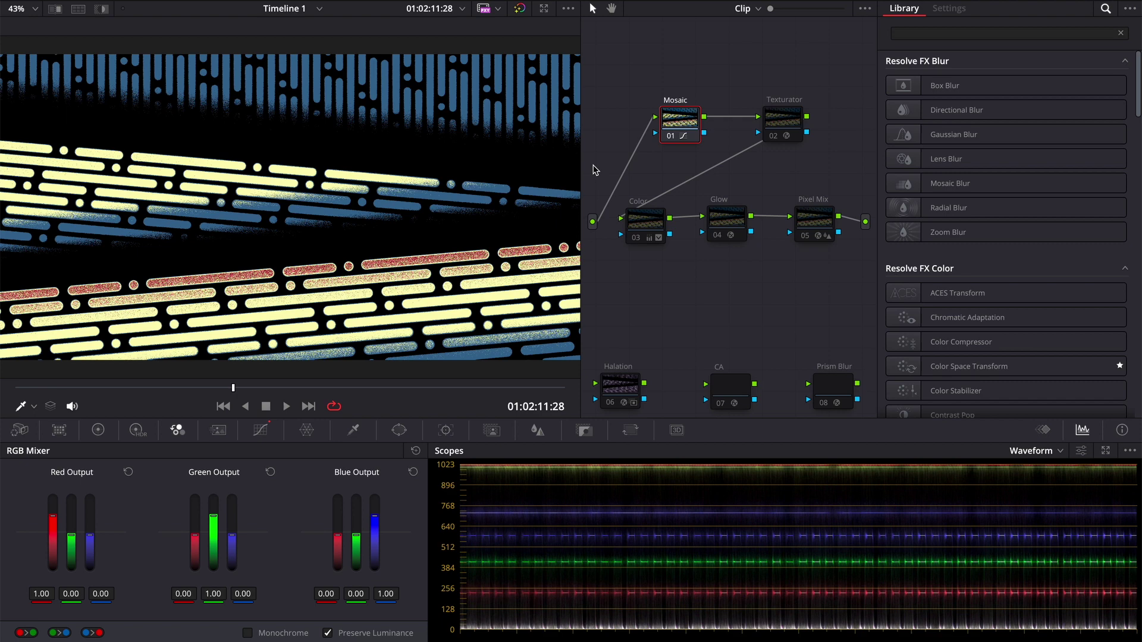
Make the footage Monochrome, apply Mosaic Blur to node 01, and adjust Pixel Frequency and cell width.
left_click(248, 633)
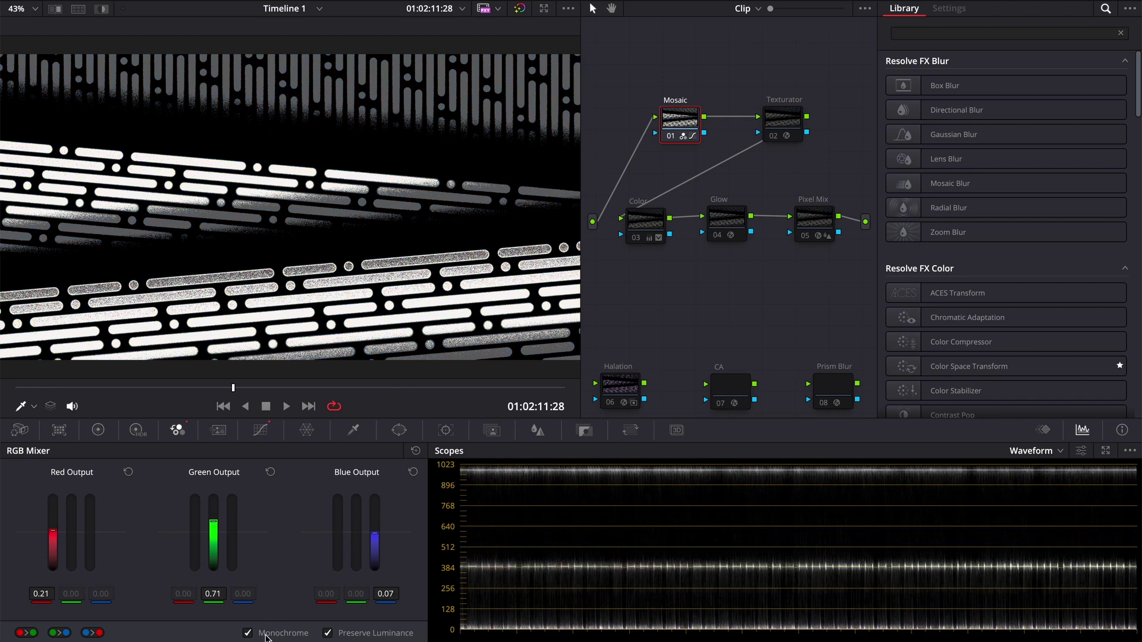
left_click_drag(948, 185, 681, 119)
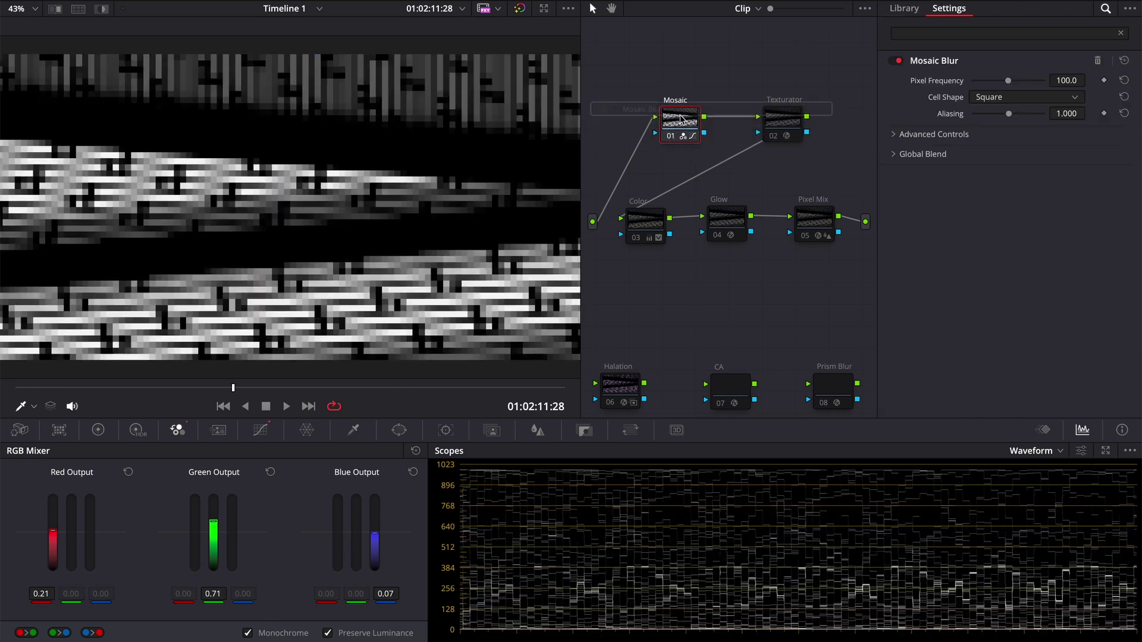
mouse_move(1007, 80)
left_mouse_down()
mouse_move(987, 84)
mouse_move(1015, 86)
mouse_move(993, 82)
left_mouse_up()
left_click(932, 134)
mouse_move(987, 186)
left_mouse_down()
mouse_move(1048, 188)
mouse_move(985, 186)
left_mouse_up()
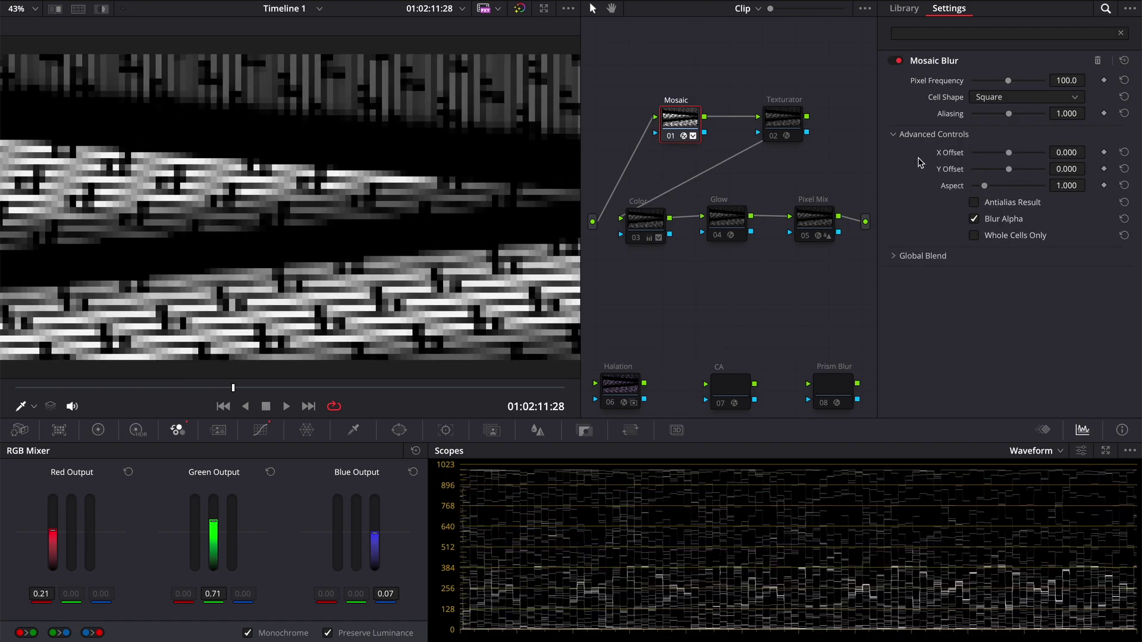
Enable the Texturator node, review Mosaic Blur's advanced options, then return to Texturator.
left_click(779, 136)
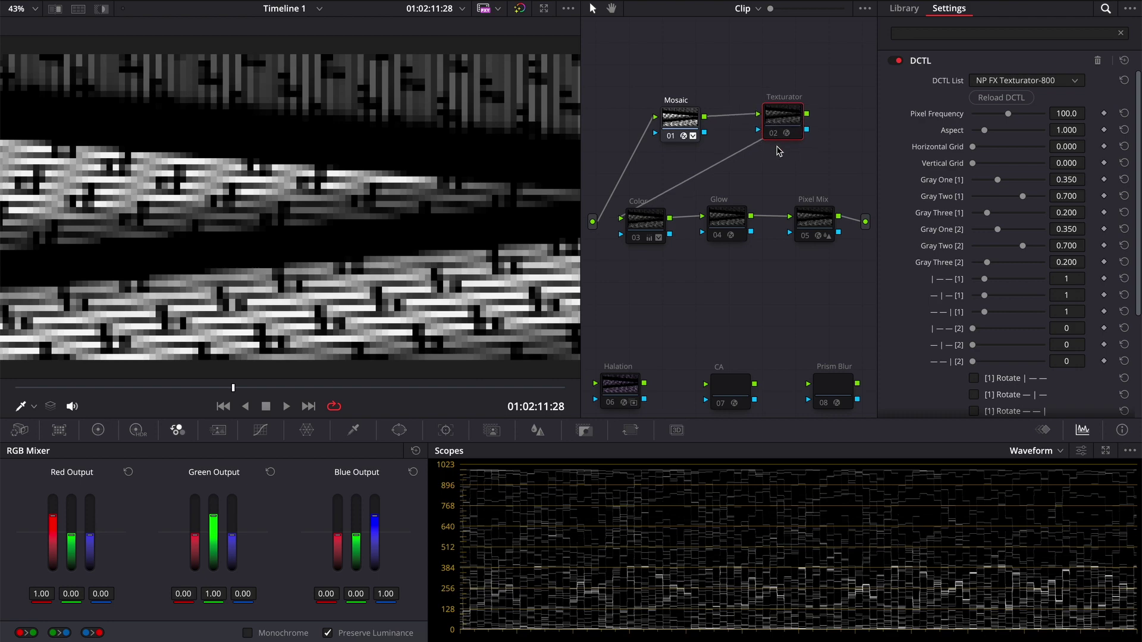
key("ctrl+d")
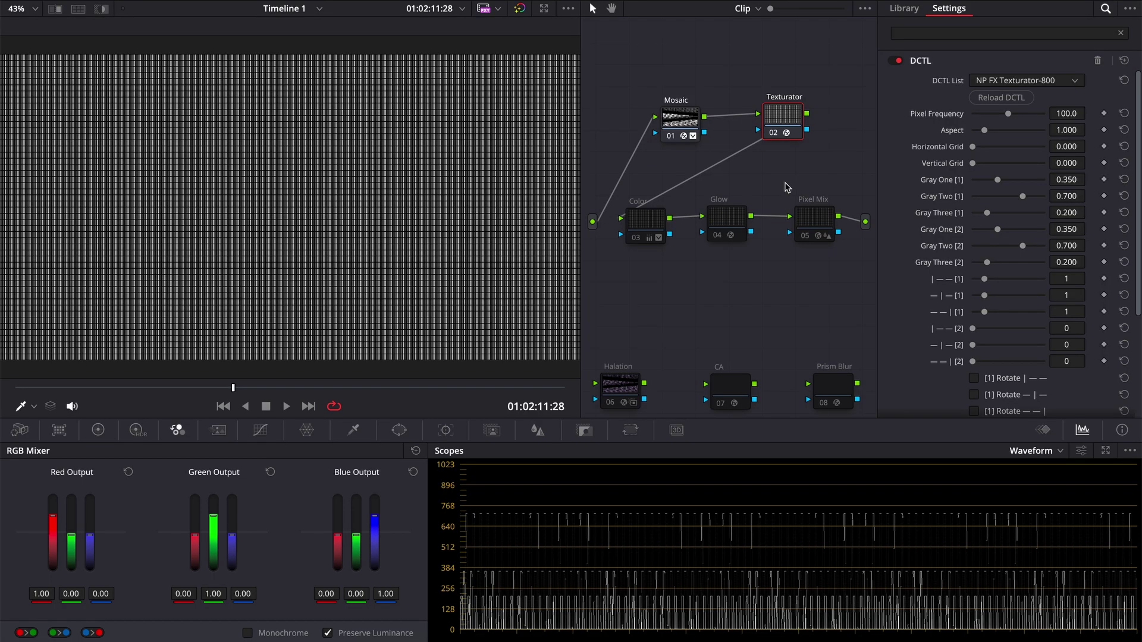
left_click(674, 124)
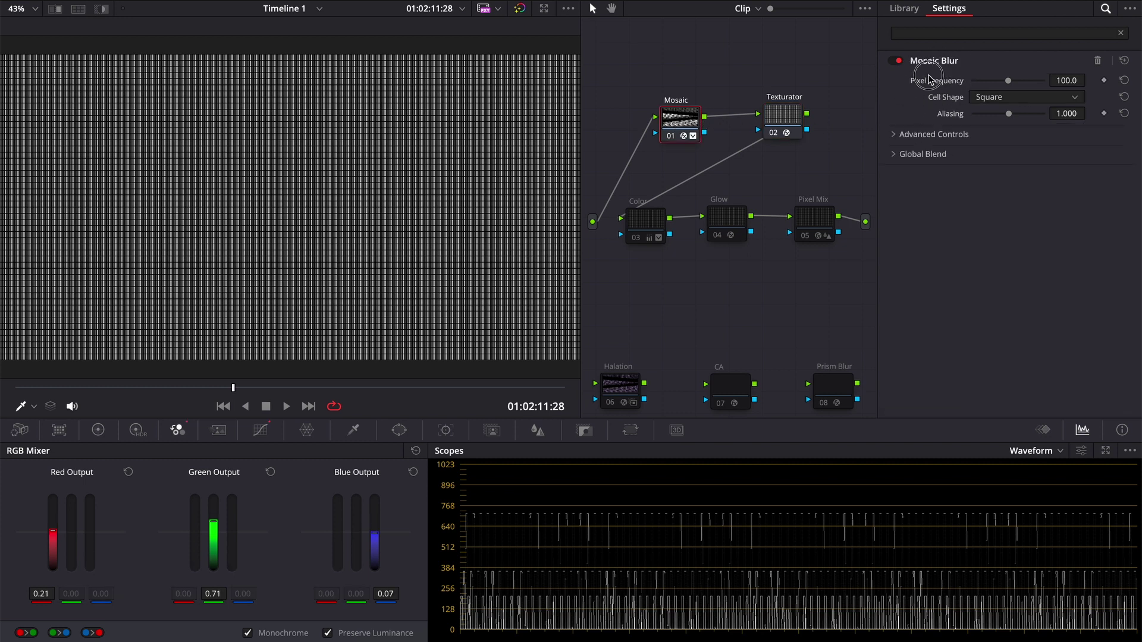
left_click(903, 135)
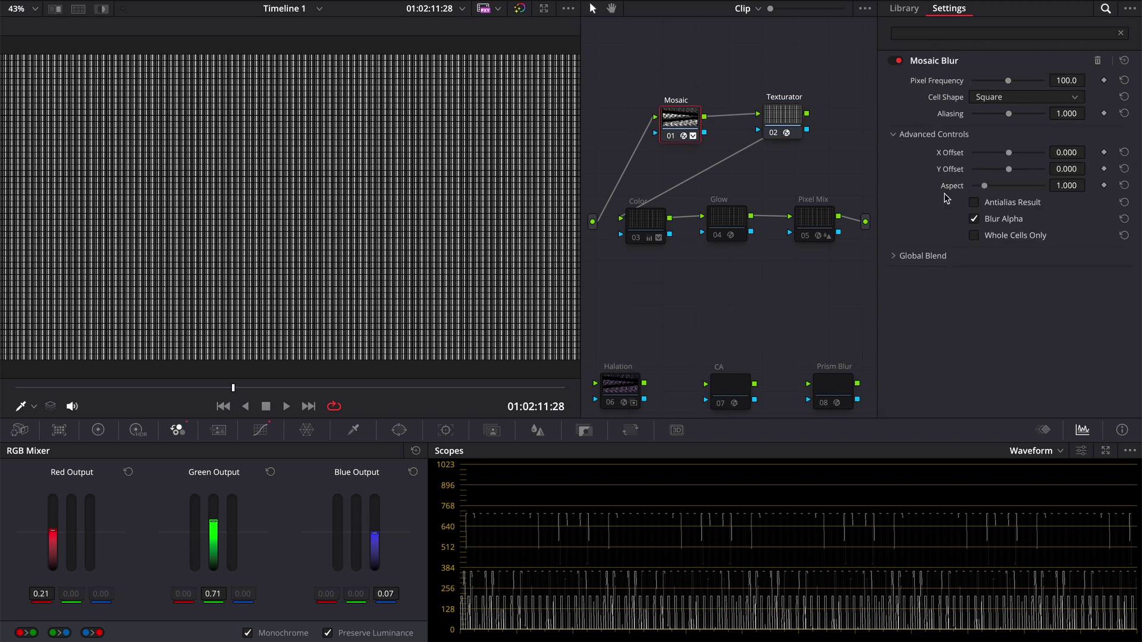
left_click(786, 119)
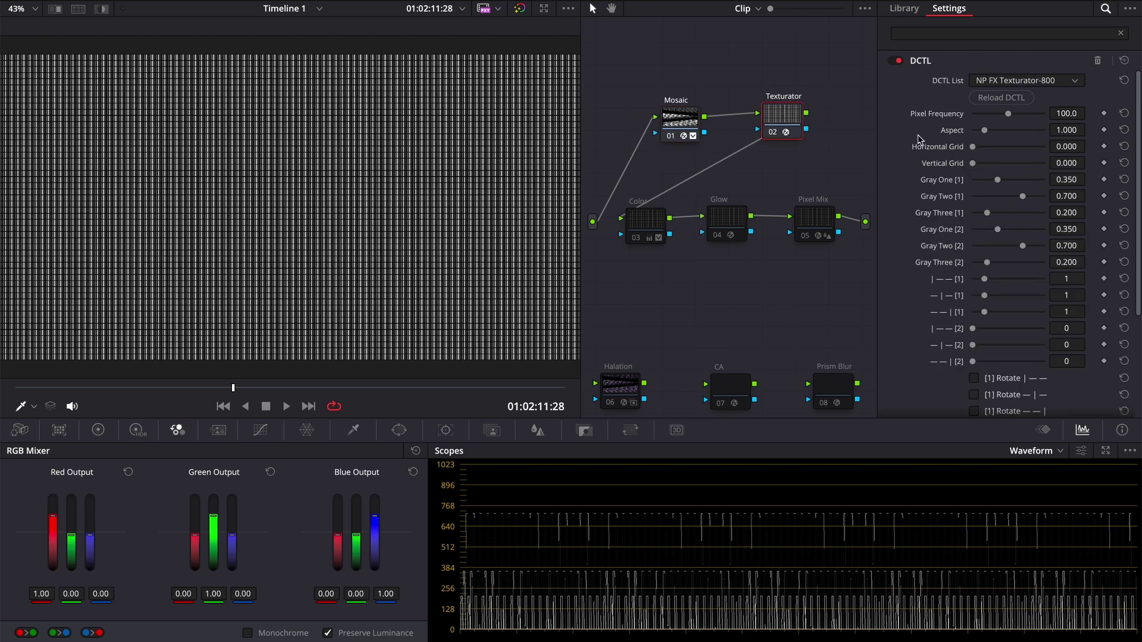
Set the Texturator node's composite mode to Hard Mix.
right_click(777, 124)
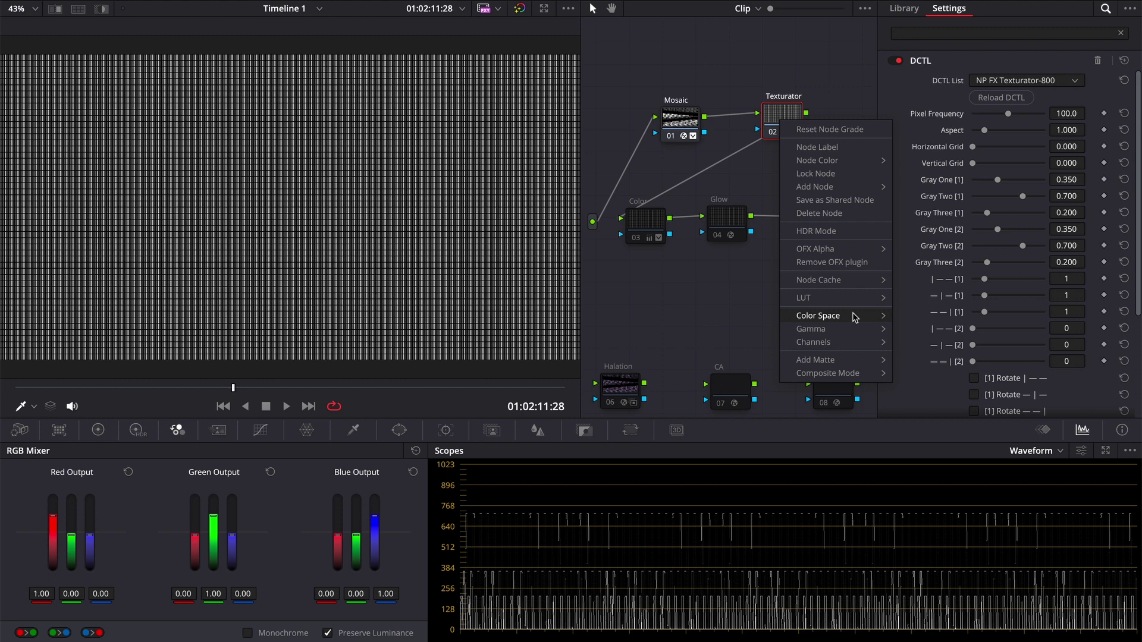
mouse_move(870, 378)
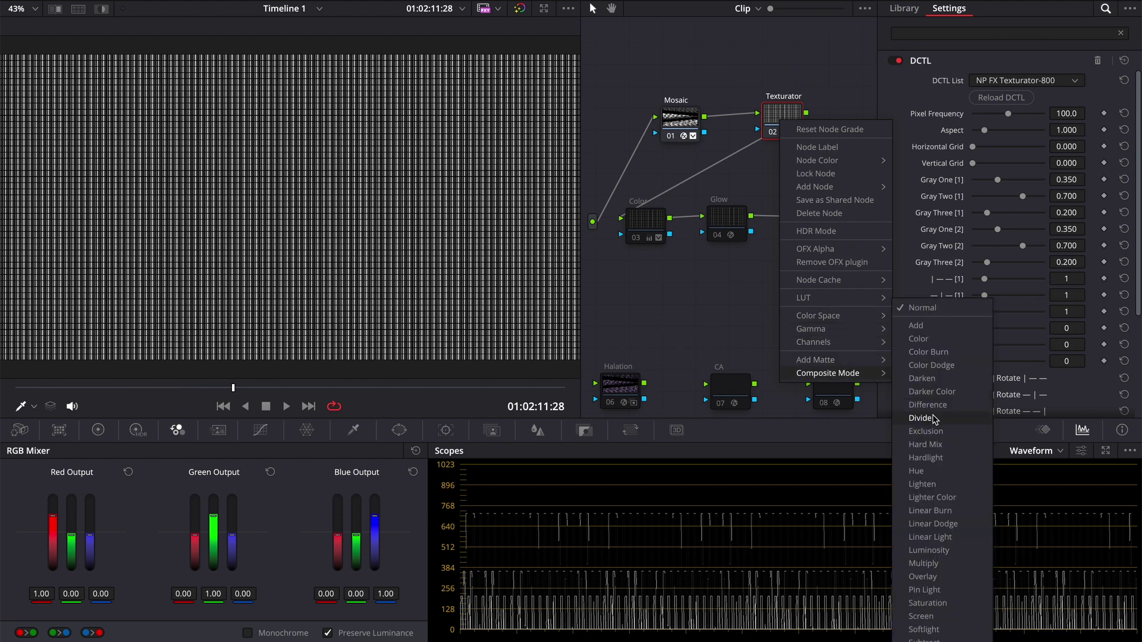
left_click(923, 446)
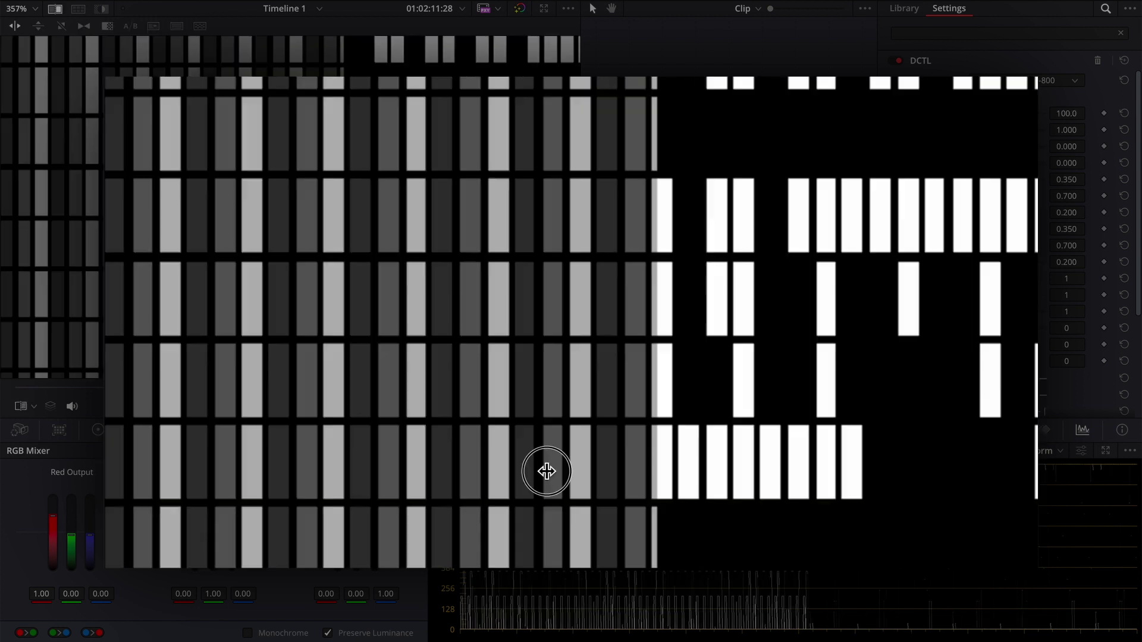
Drag the split-screen wipe to compare the textured result with the original.
left_click_drag(543, 470, 400, 324)
Adjust the Mosaic node's curve intensity and raise the Texturator blur radius to 0.57.
left_click(683, 115)
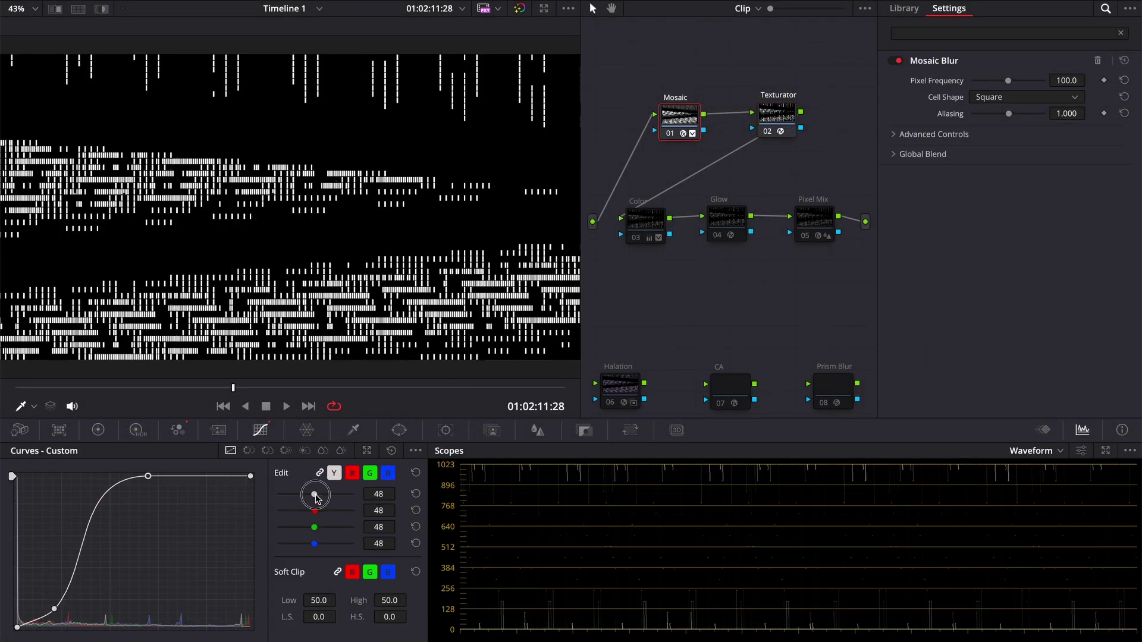
left_click(410, 484)
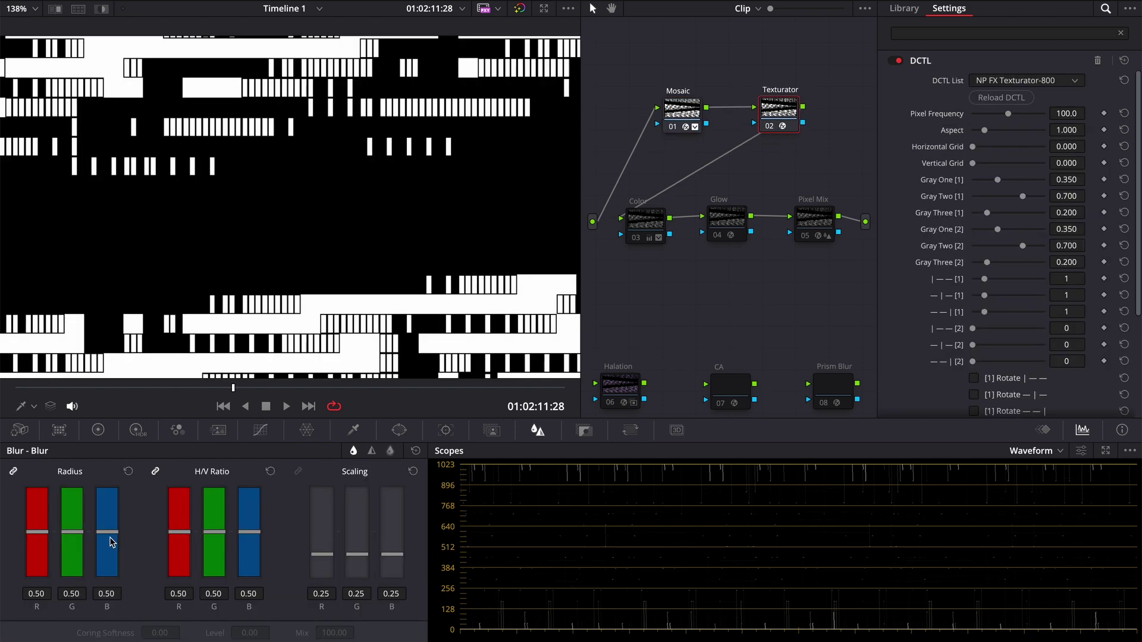
mouse_move(107, 534)
left_mouse_down()
mouse_move(114, 562)
mouse_move(109, 518)
mouse_move(109, 531)
left_mouse_up()
Reset the blur radius to 0.50 and rotate the second set's first and third shapes.
left_click_drag(1008, 114, 960, 117)
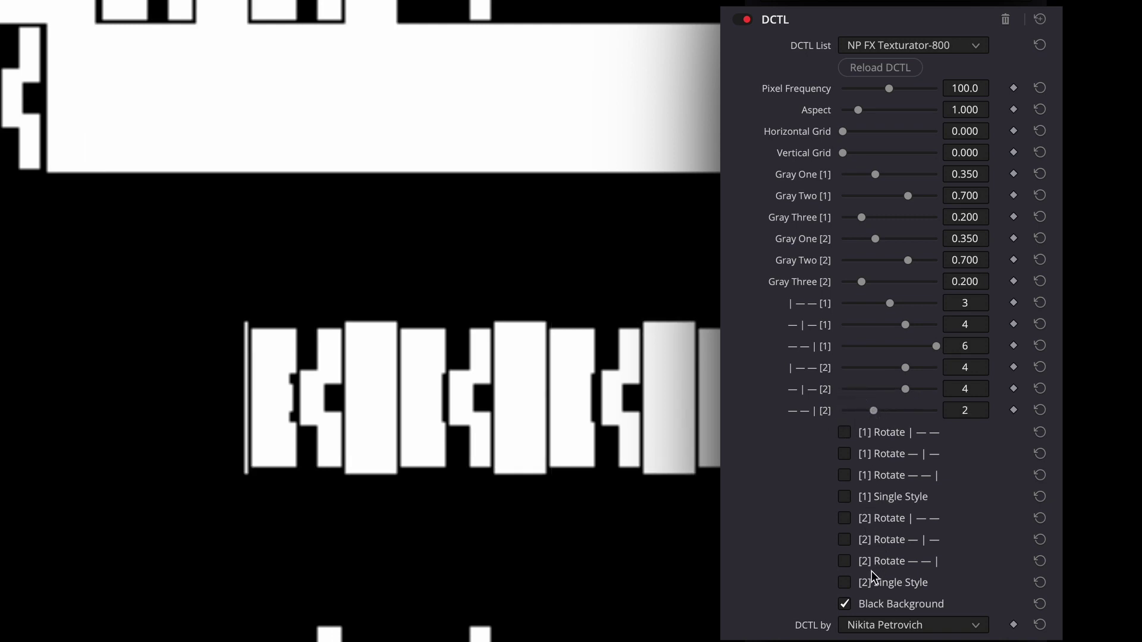
left_click(877, 563)
left_click(879, 518)
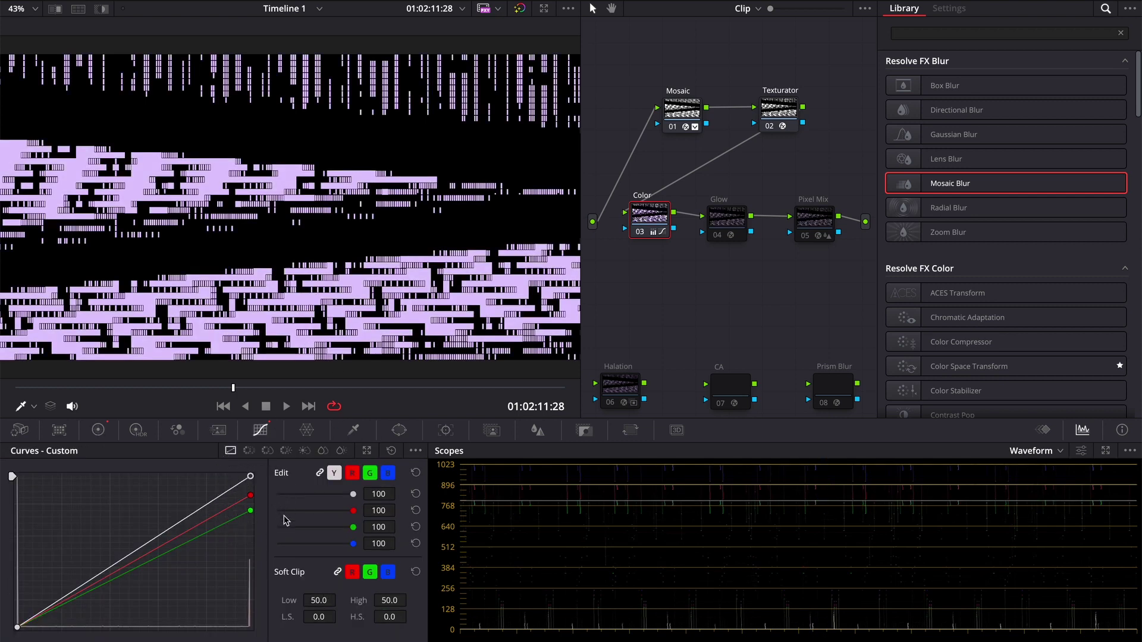
Enable Glow node 04 and review its Spread 2.000, H/V Ratio -1.000 and 0.285 opacity.
left_click(720, 235)
left_click(715, 233)
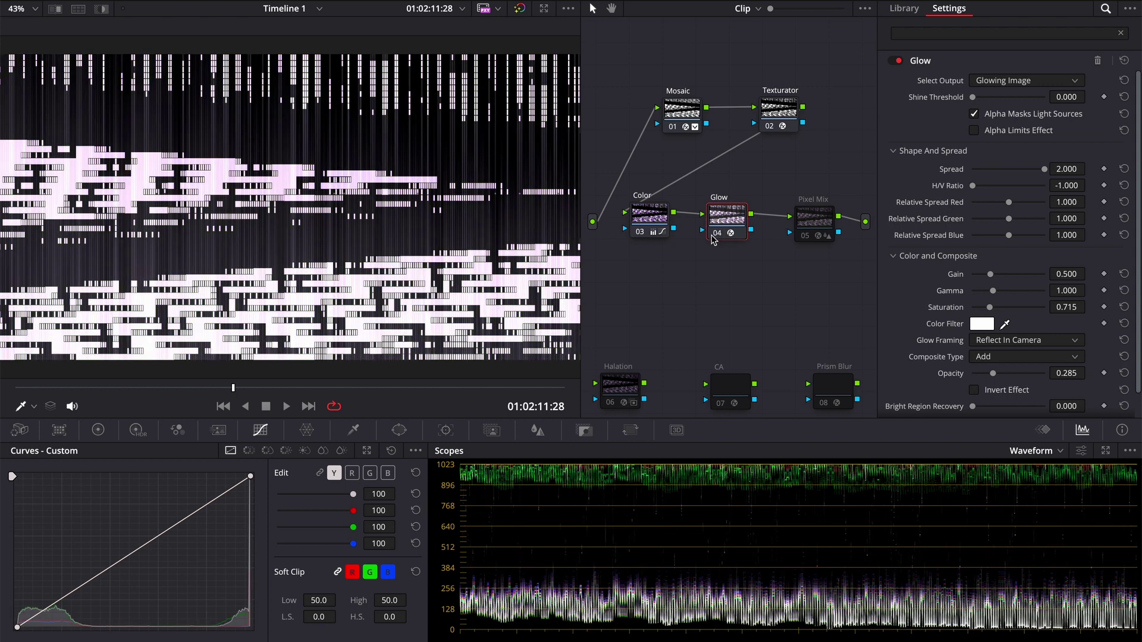
left_click(936, 101)
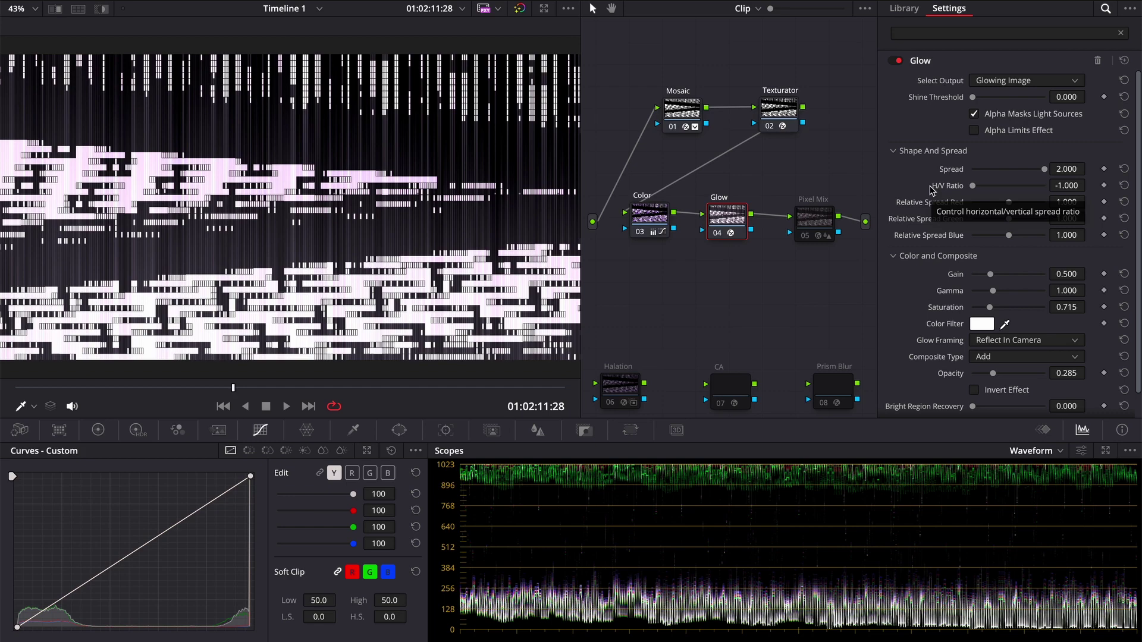
Check the Pixel Mix node's settings and switch its composite mode to Overlay.
left_click_drag(817, 225, 797, 241)
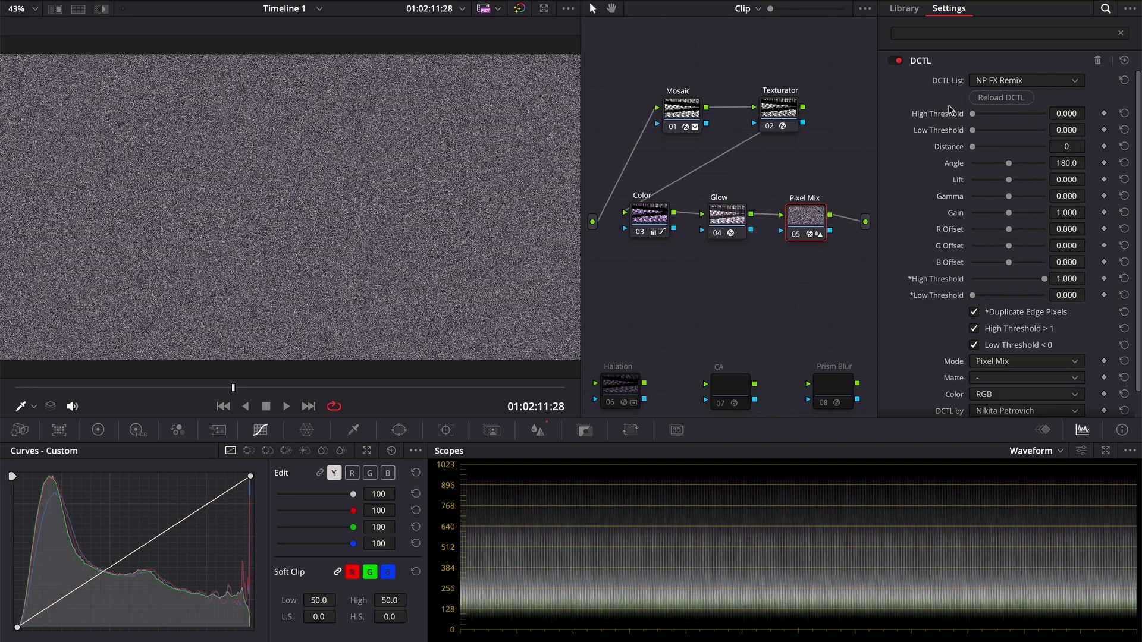
scroll(918, 209, "down", 1)
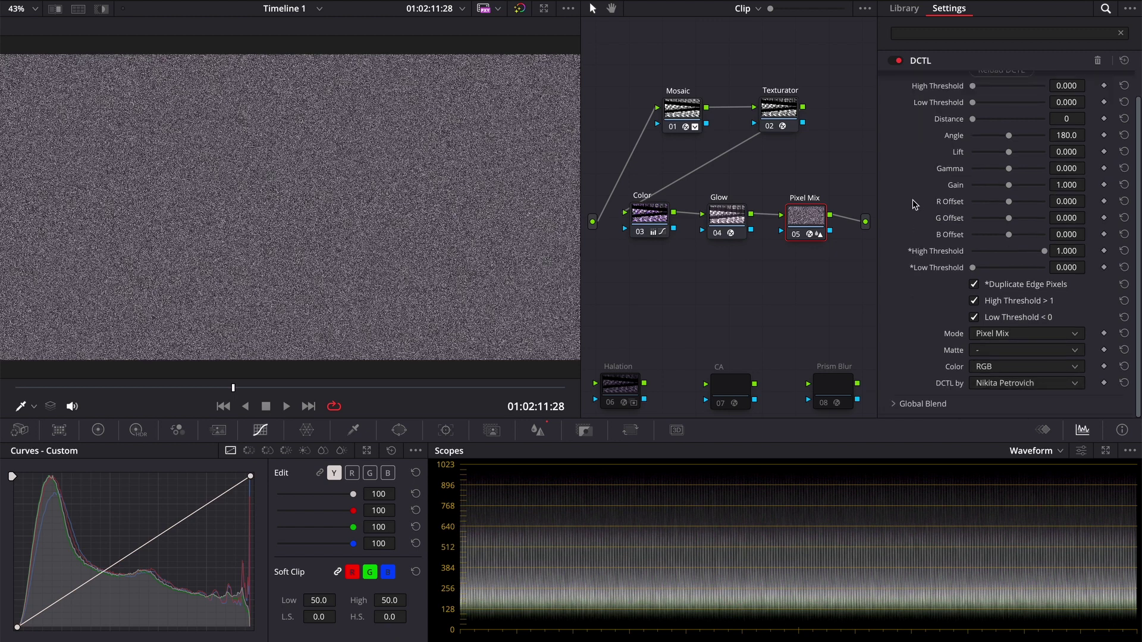
left_click(953, 335)
scroll(935, 253, "up", 1)
right_click(807, 221)
mouse_move(855, 472)
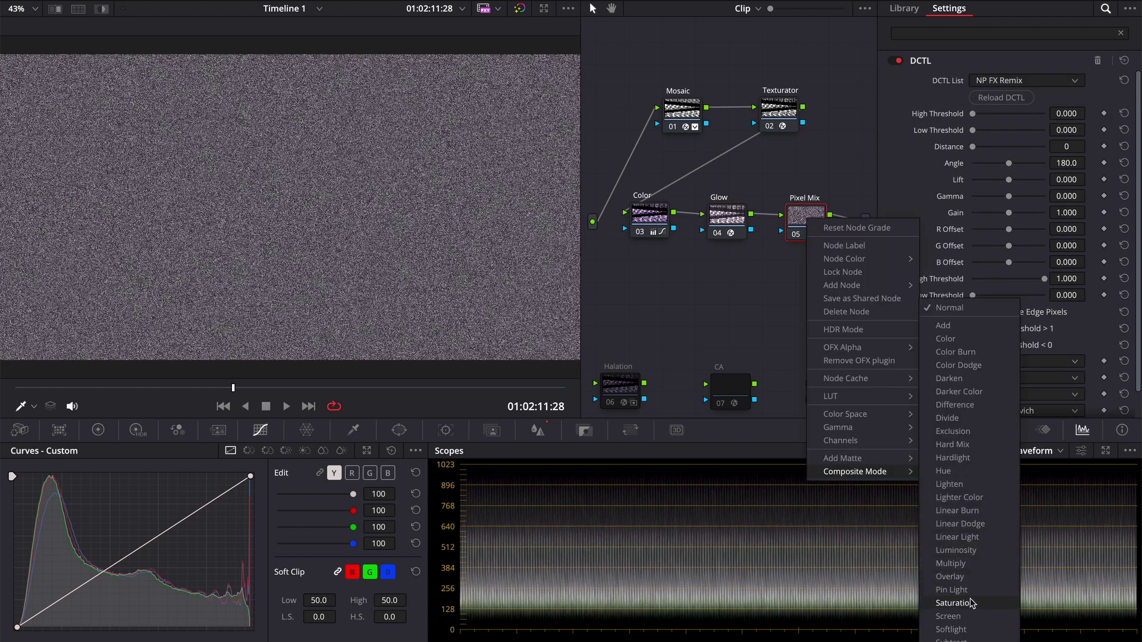
left_click(963, 583)
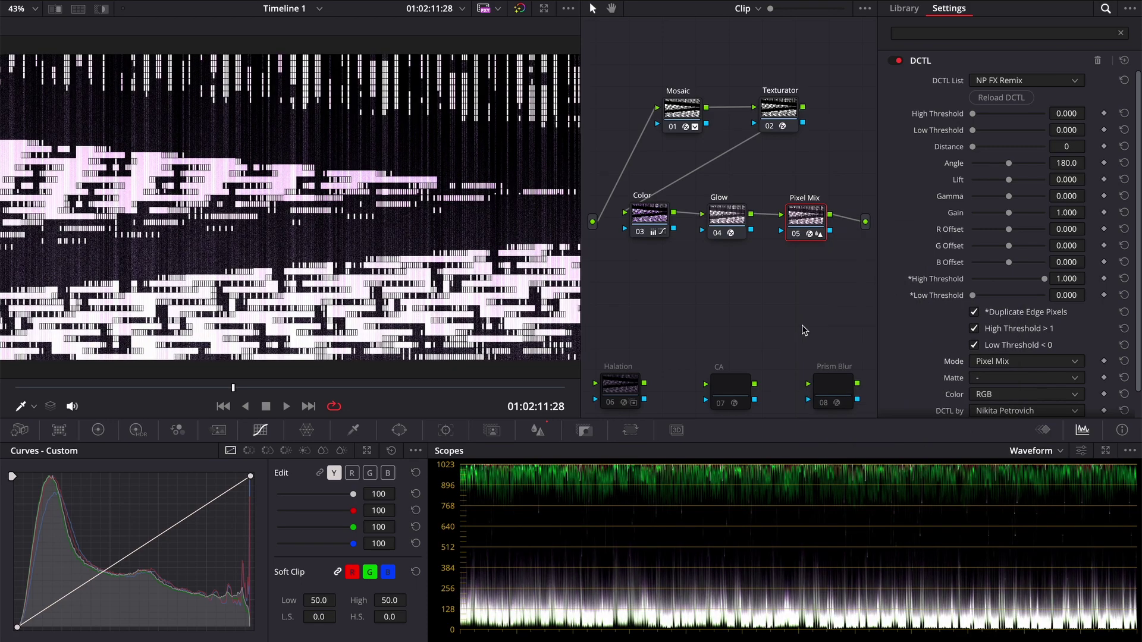
scroll(395, 199, "up", 5)
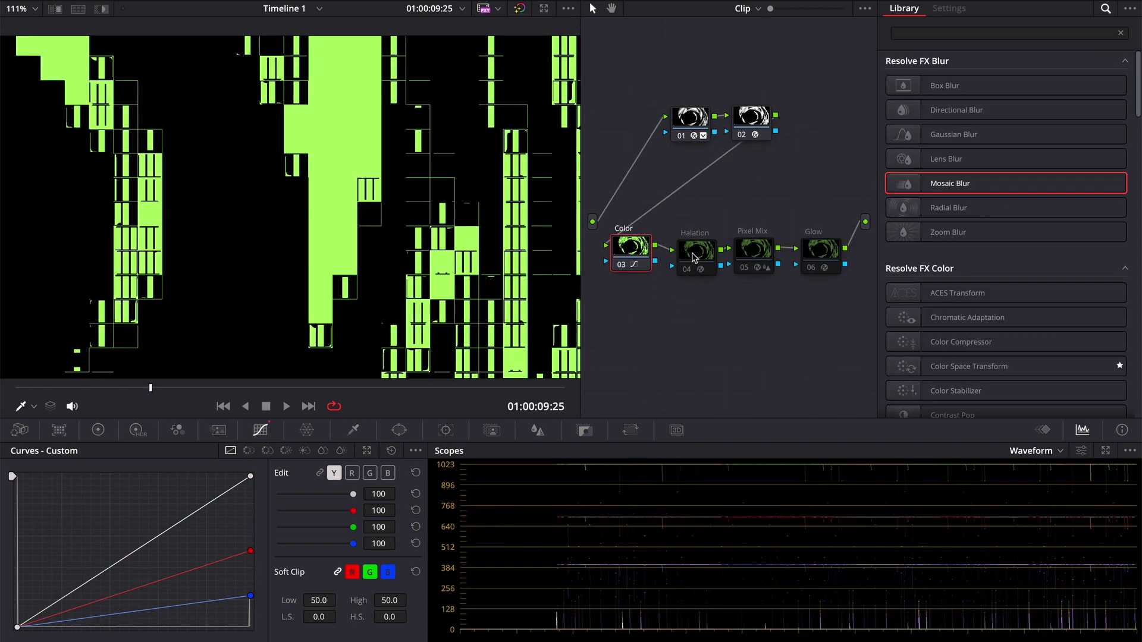
Re-enable the Halation, Pixel Mix and Glow nodes, then enlarge the viewer to inspect.
left_click(693, 257)
key("ctrl+d")
left_click(931, 276)
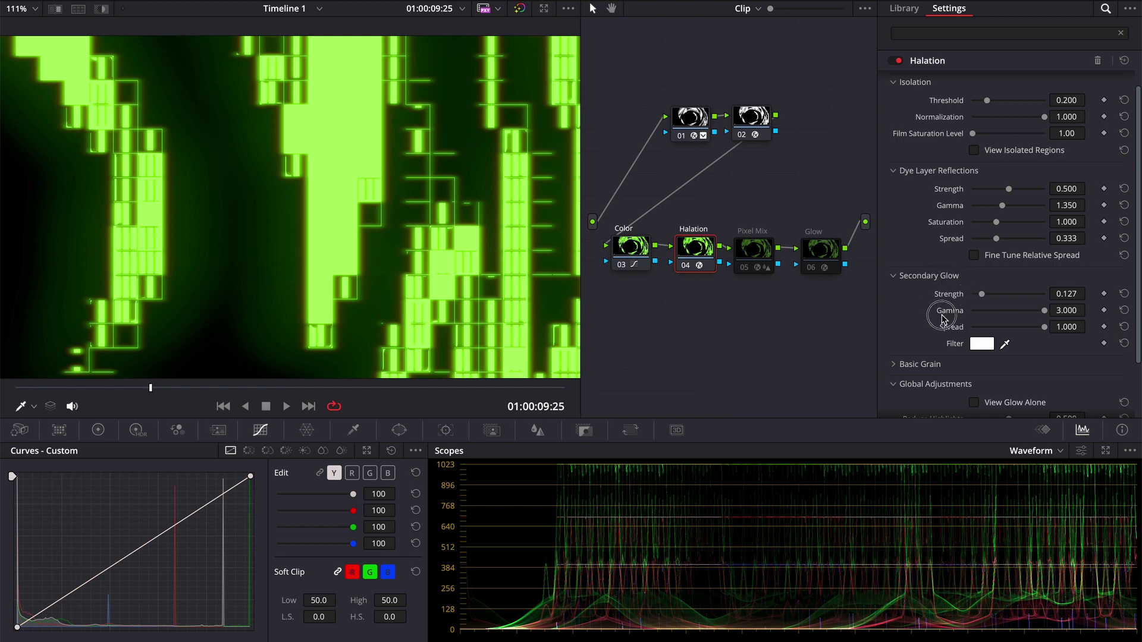
key("shift+apostrophe")
key("ctrl+d")
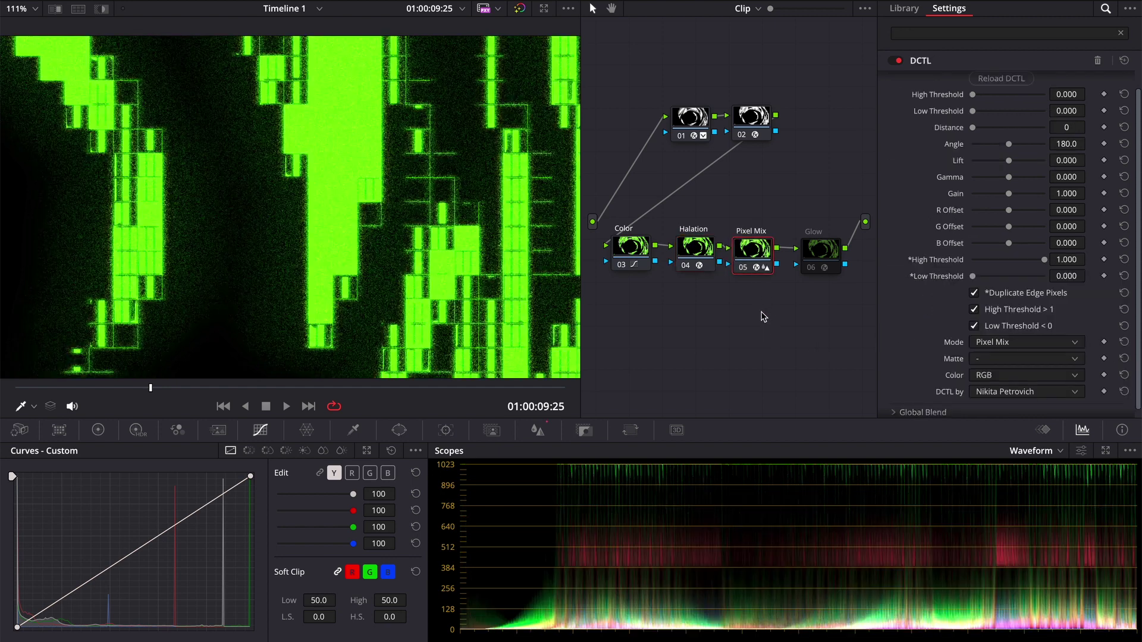
left_click(820, 274)
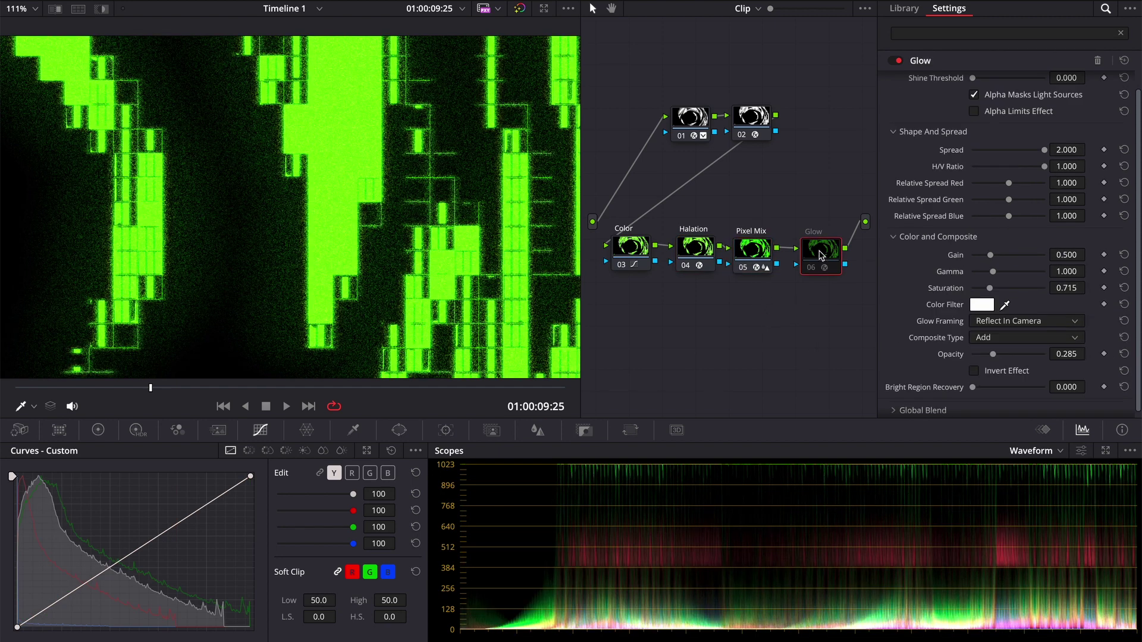
key("ctrl+d")
key("alt+f")
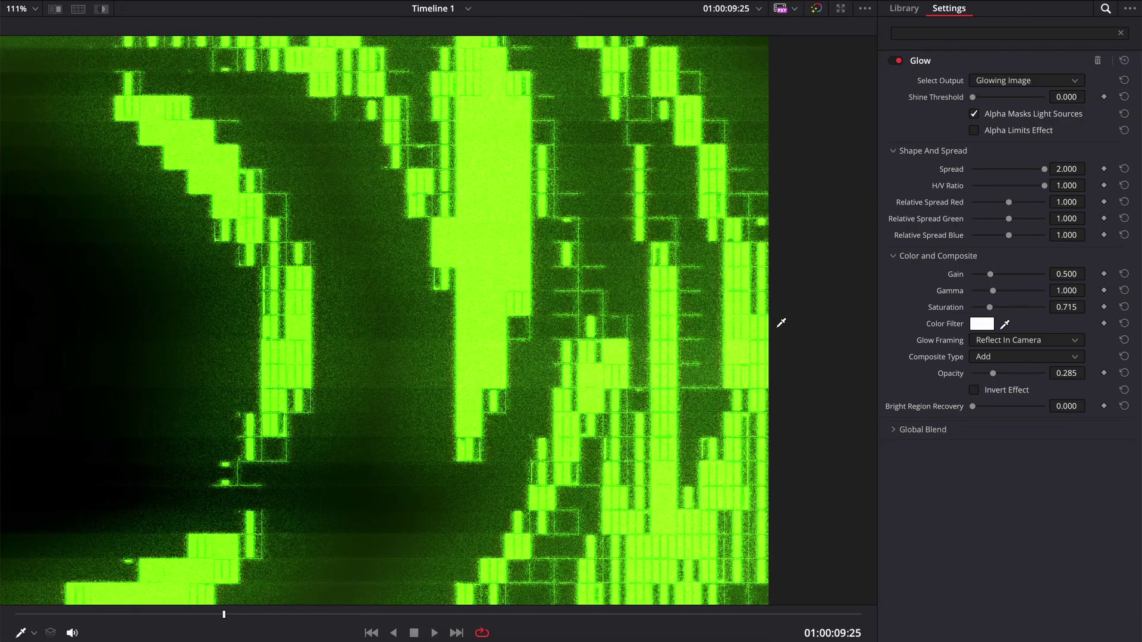
Search the Effects Library for 'chro' and add Chromatic Aberration Removal as a new node.
key("alt+f")
left_click(904, 9)
left_click(960, 37)
type("chro")
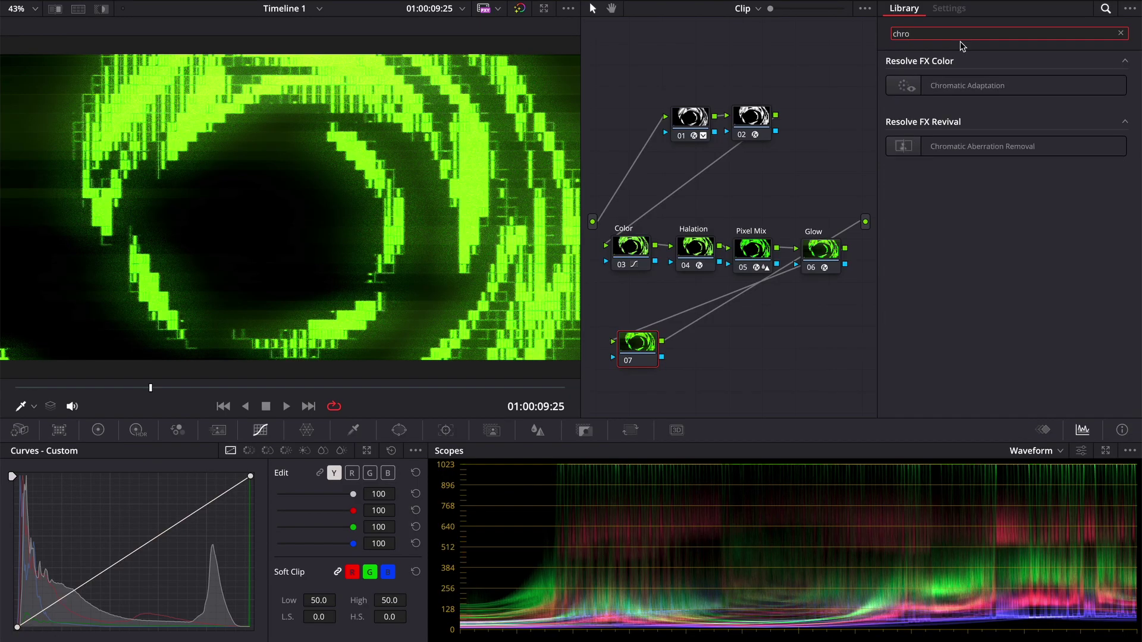
left_click_drag(1011, 146, 634, 354)
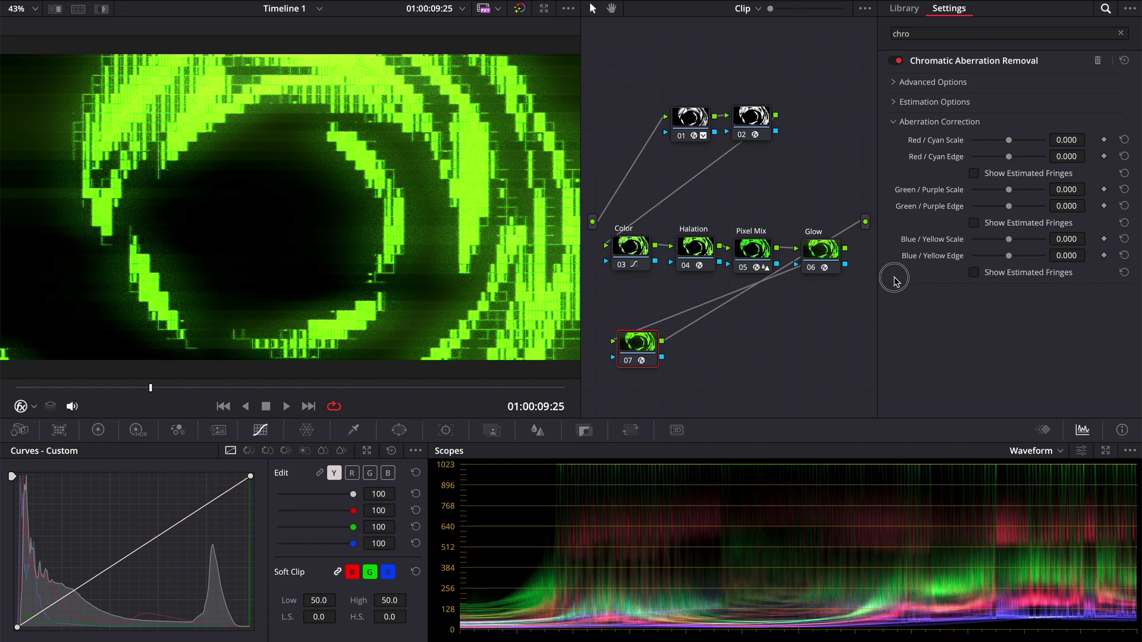
Set the aberration corrections to -3.000 with Stronger Correction enabled.
left_click_drag(1008, 157, 916, 247)
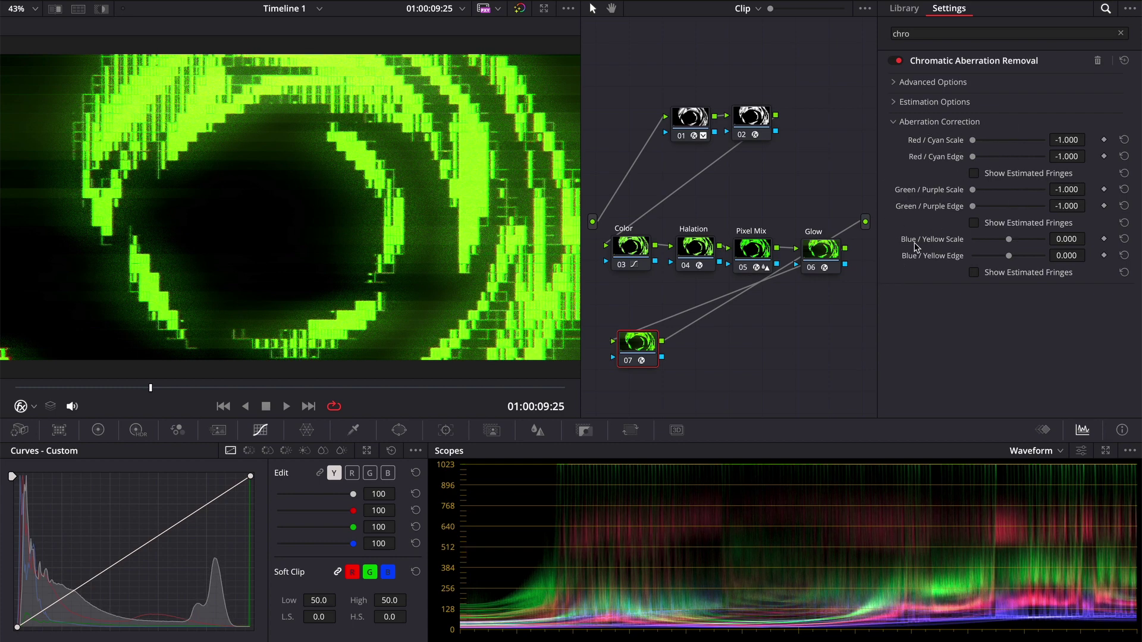
left_click(960, 83)
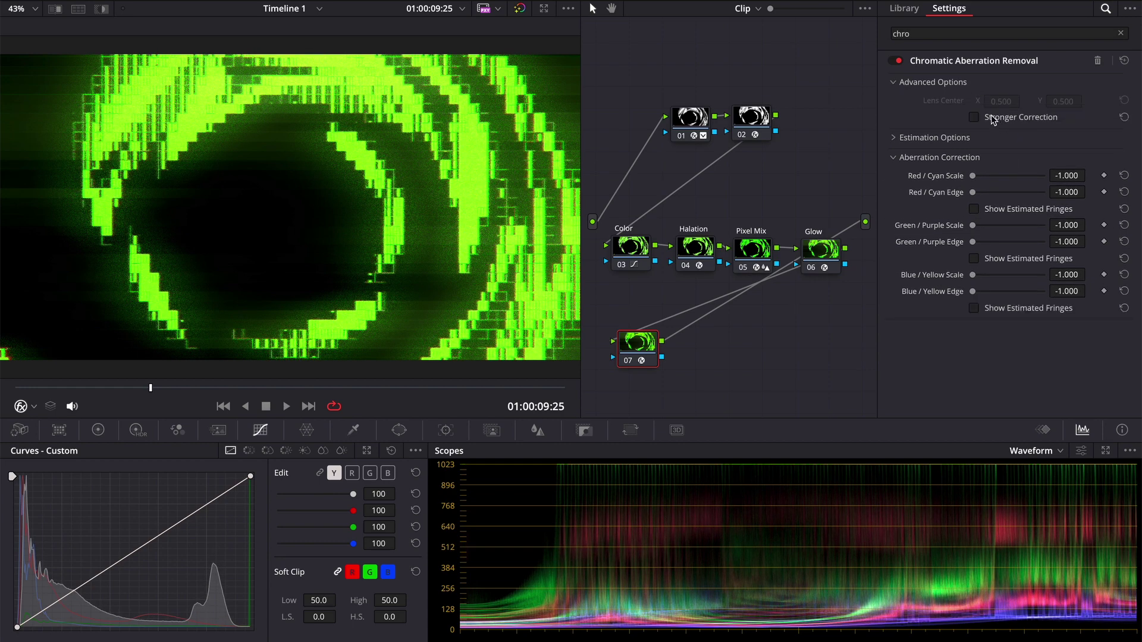
left_click(991, 117)
left_click_drag(998, 177, 930, 314)
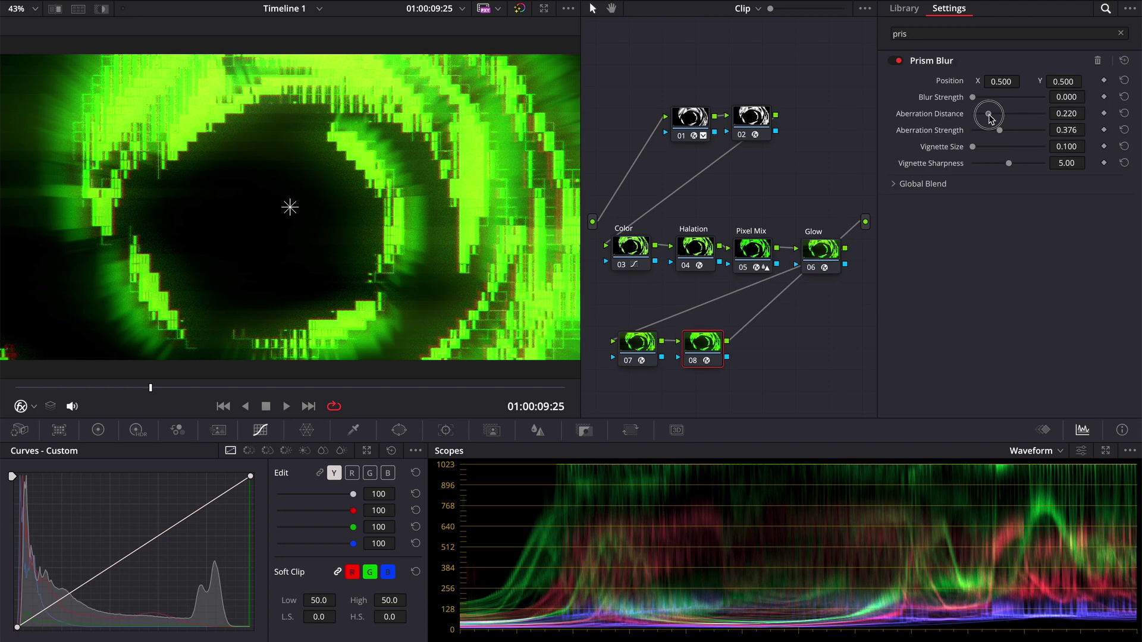
Set the Prism Blur distance to 0.000 and reorder the Pixel Mix, Halation and Color nodes.
left_click_drag(987, 114, 973, 119)
left_click(752, 248)
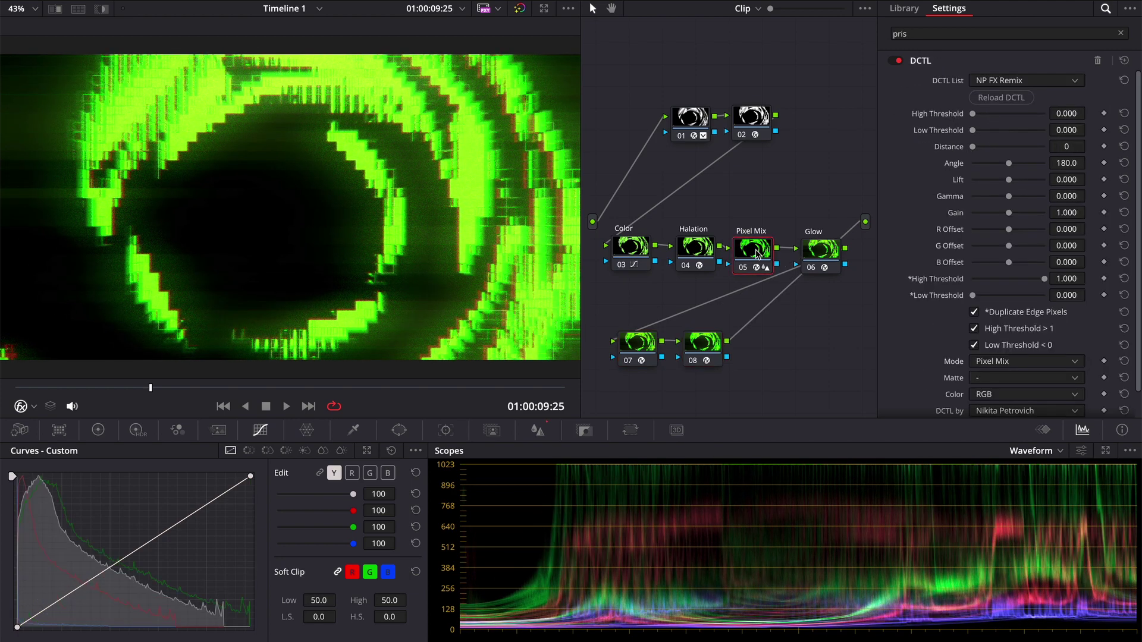
left_click_drag(692, 251, 821, 250)
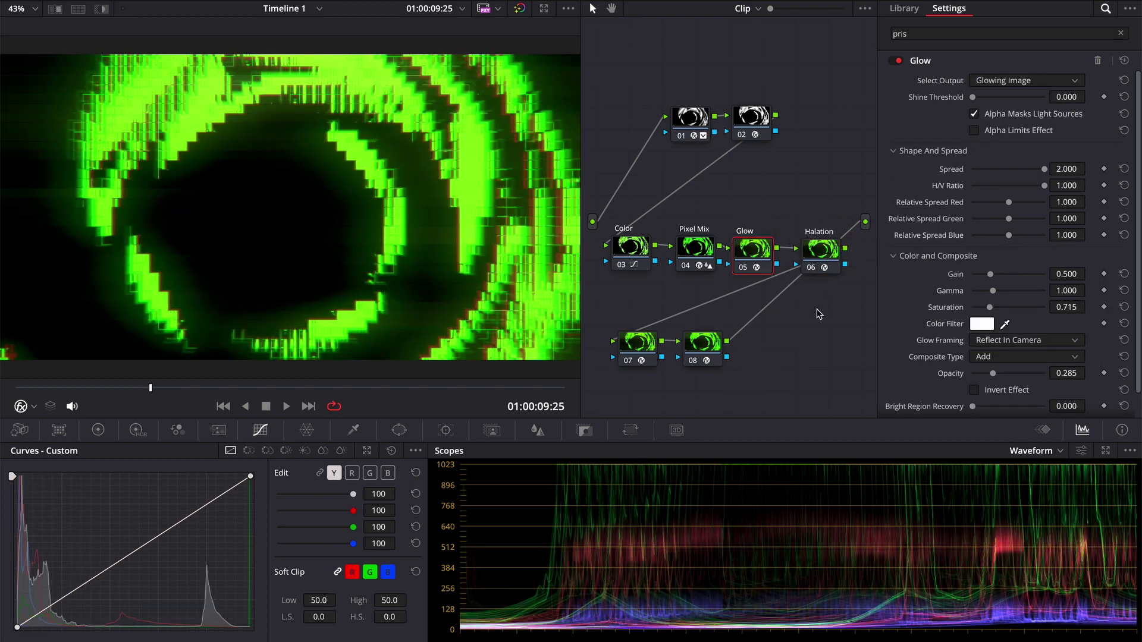
left_click_drag(630, 247, 827, 259)
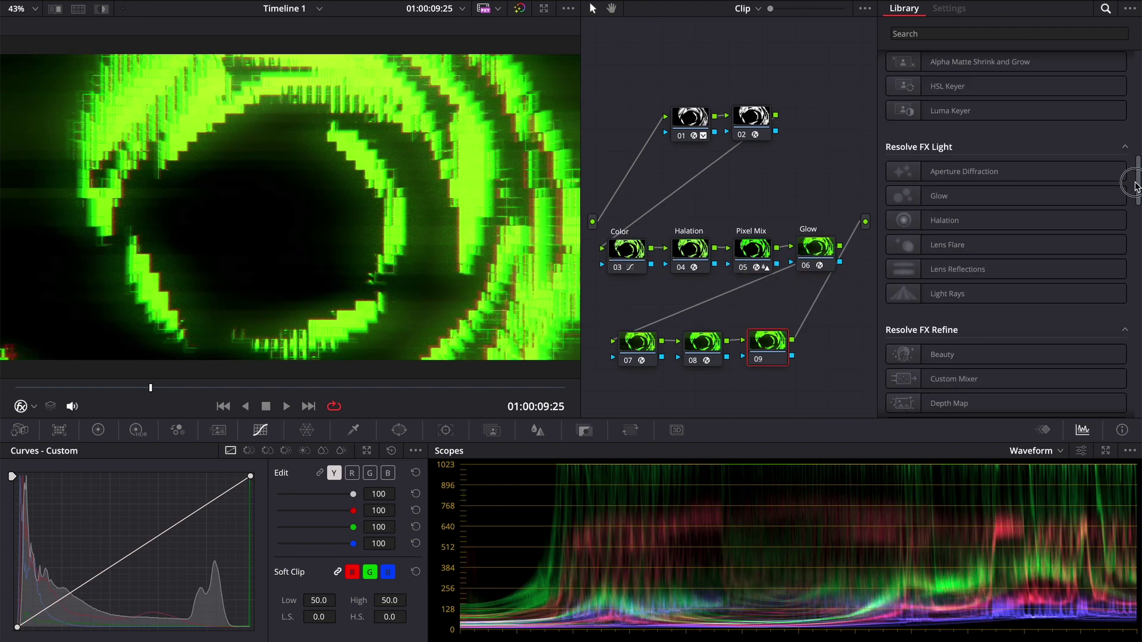
left_click_drag(1122, 171, 1122, 303)
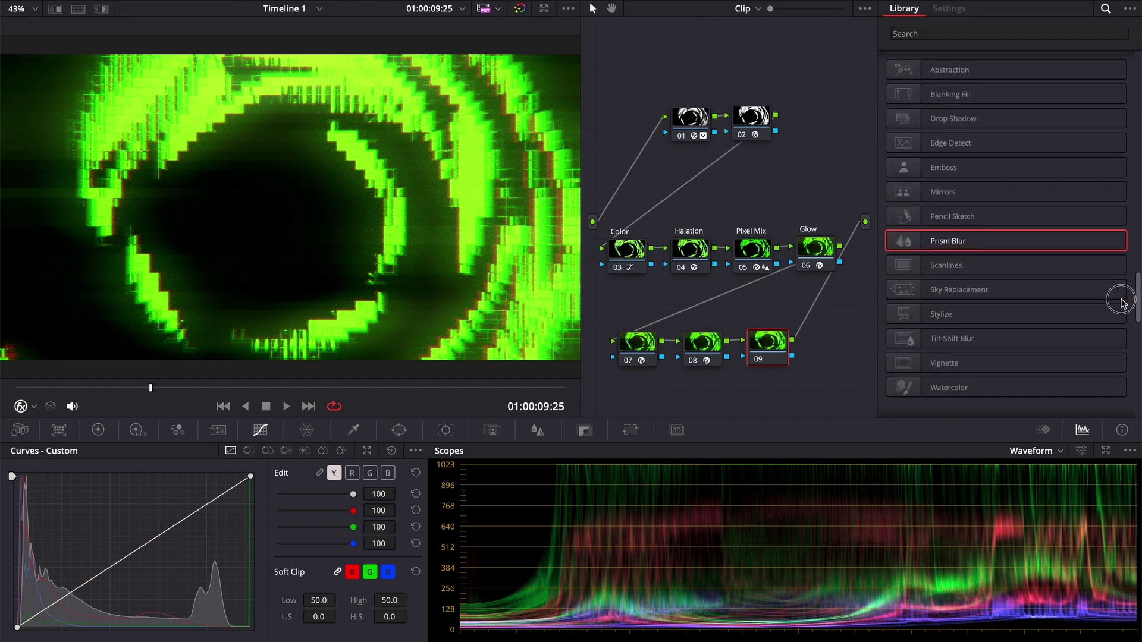
Try Watercolor, Scanlines and Mirrors on node 09, then use Analog Damage with the 1960s B&W preset.
left_click_drag(940, 387, 788, 351)
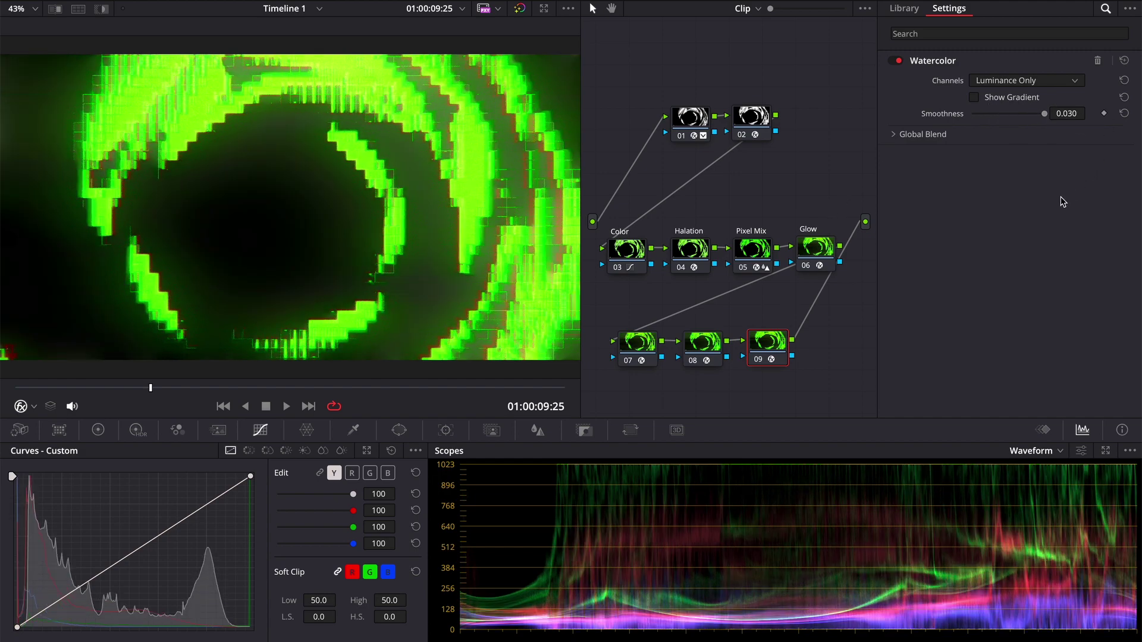
left_click_drag(1034, 110, 1038, 110)
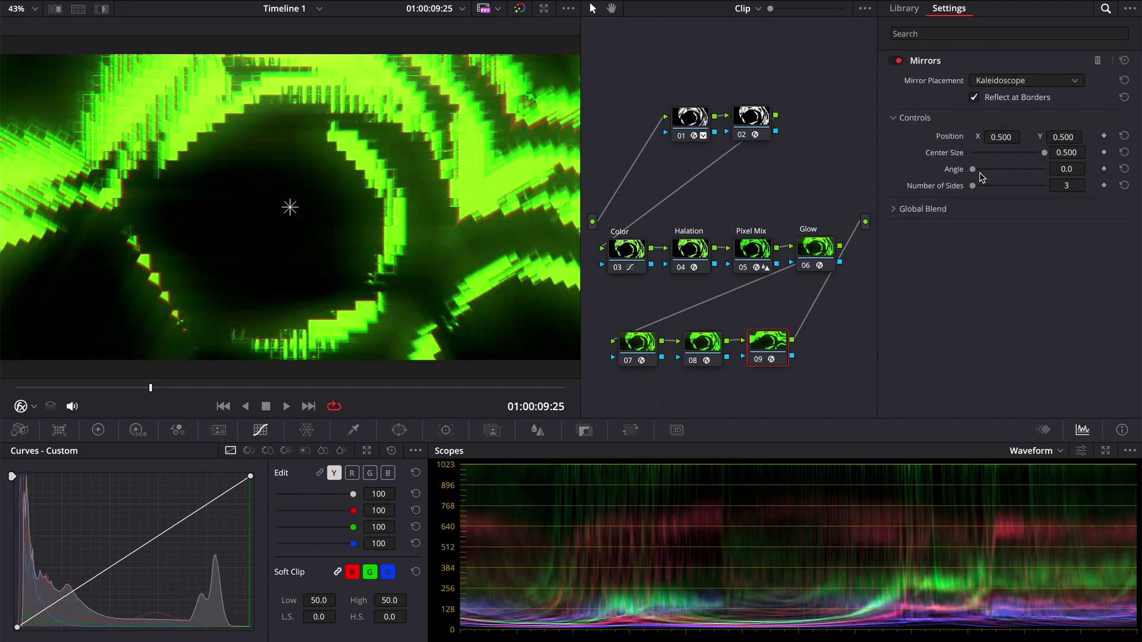
left_click_drag(983, 171, 986, 171)
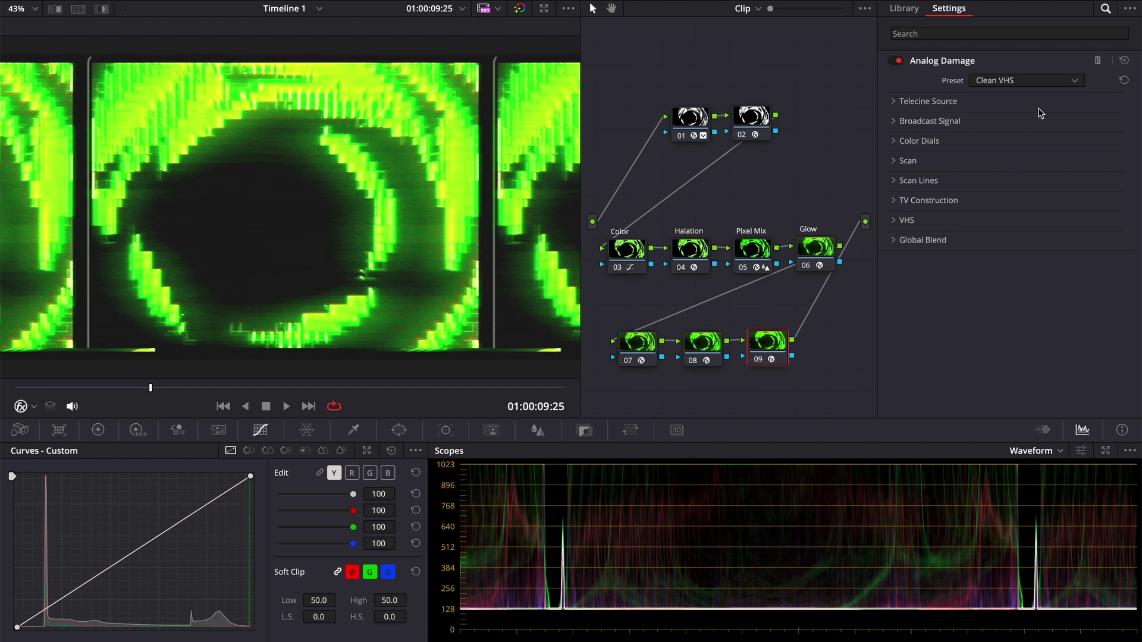
left_click(1050, 82)
left_click(1027, 128)
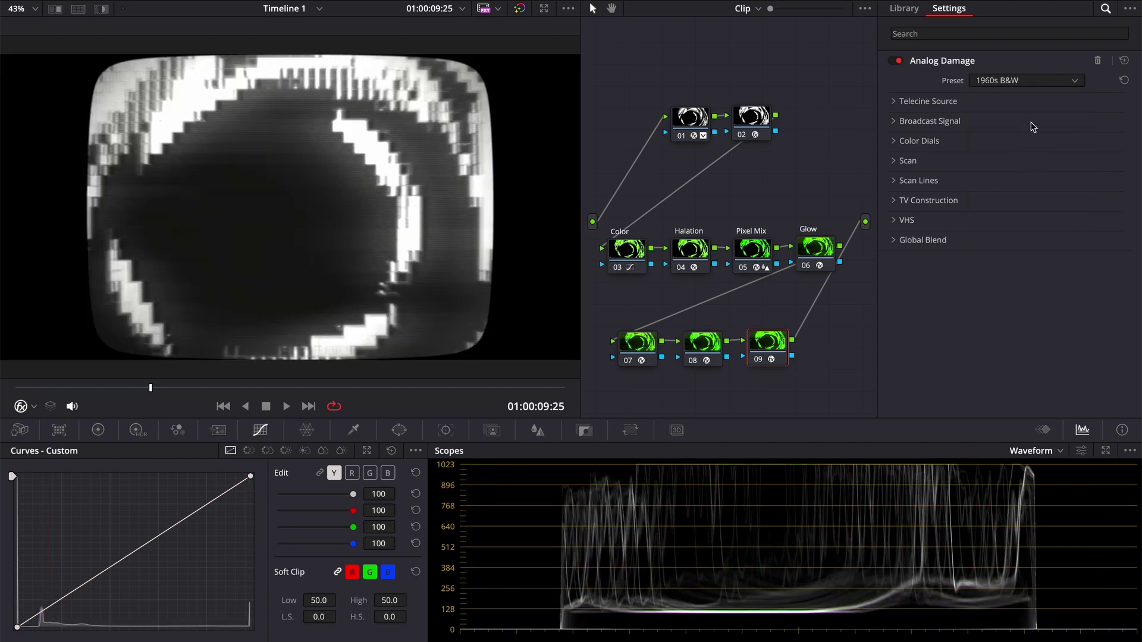